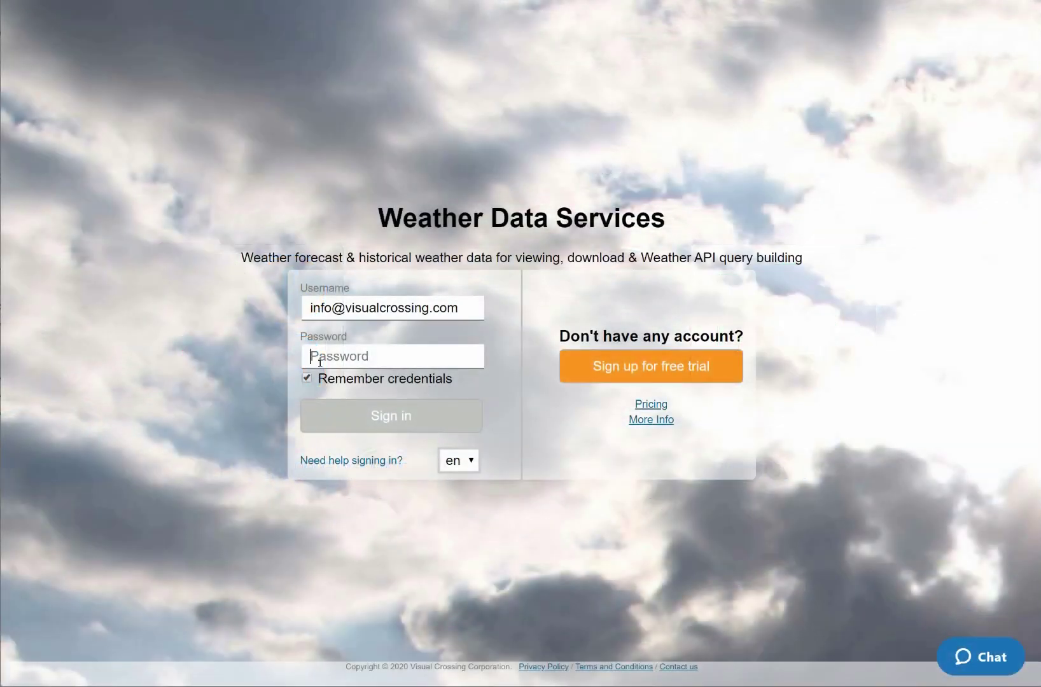
- Sign in to Visual Crossing using the saved username and the account password
{"action": "left_click", "coordinate": [320, 360]}
{"action": "type", "text": "••••••••"}
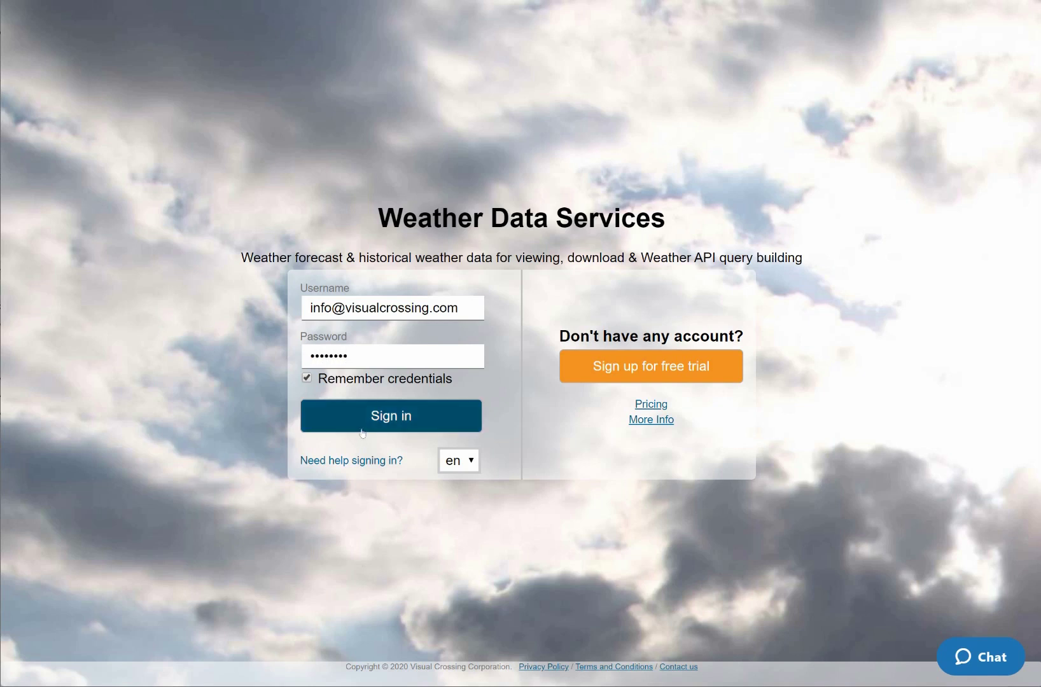
{"action": "left_click", "coordinate": [360, 432]}
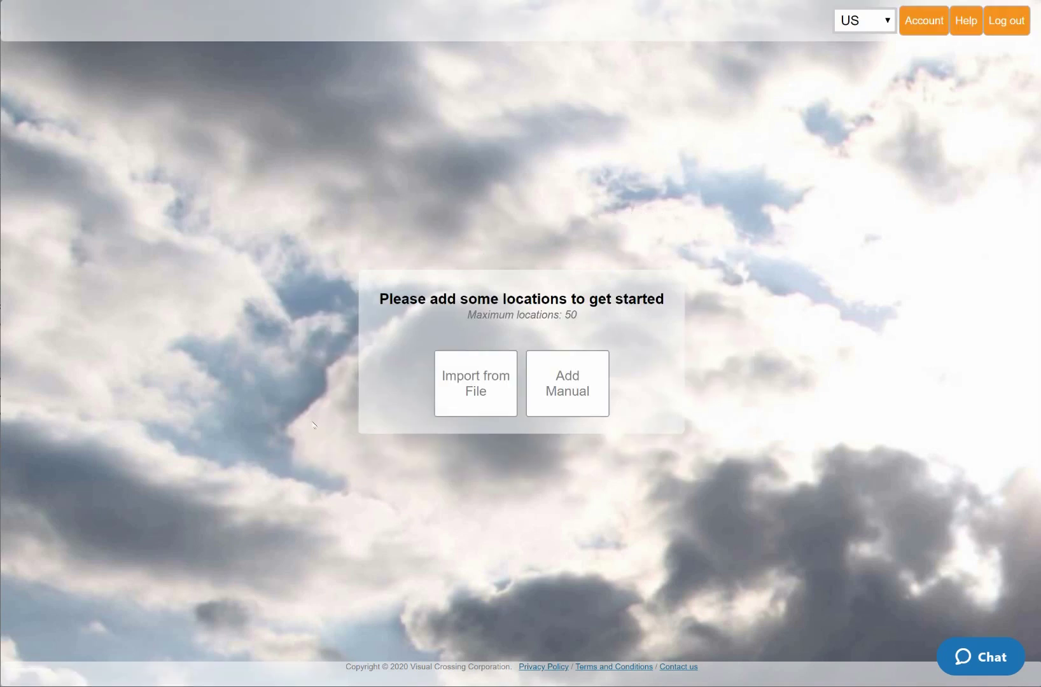
- Fill a manual location with address Fairfax, VA, US from the current location, named 'VC HQ'
{"action": "left_click", "coordinate": [568, 385]}
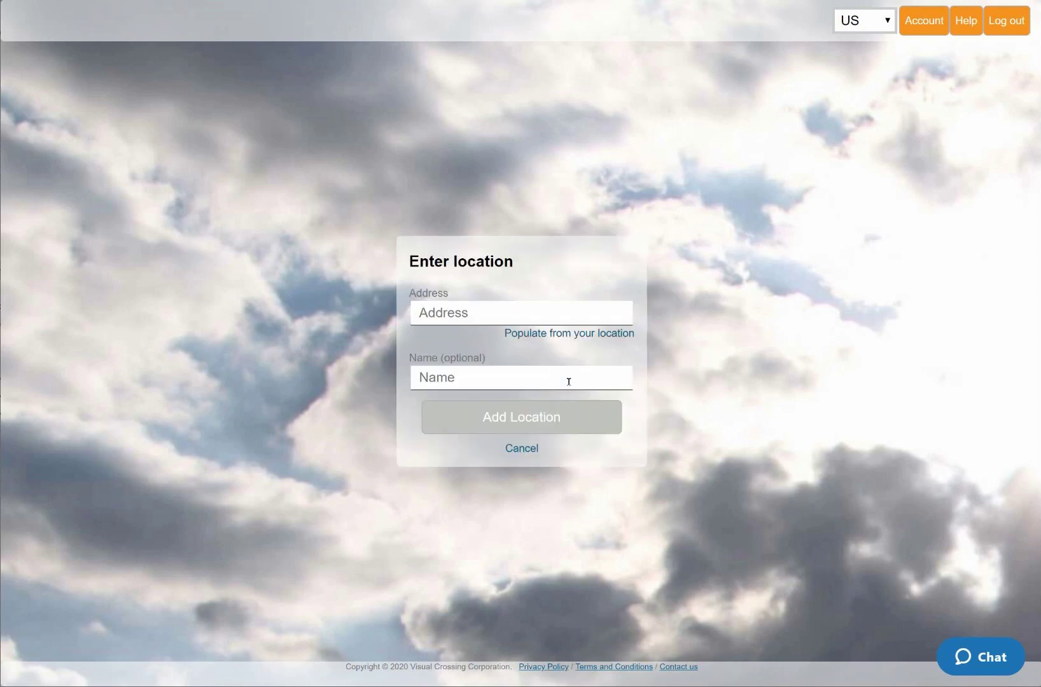
{"action": "left_click", "coordinate": [571, 335]}
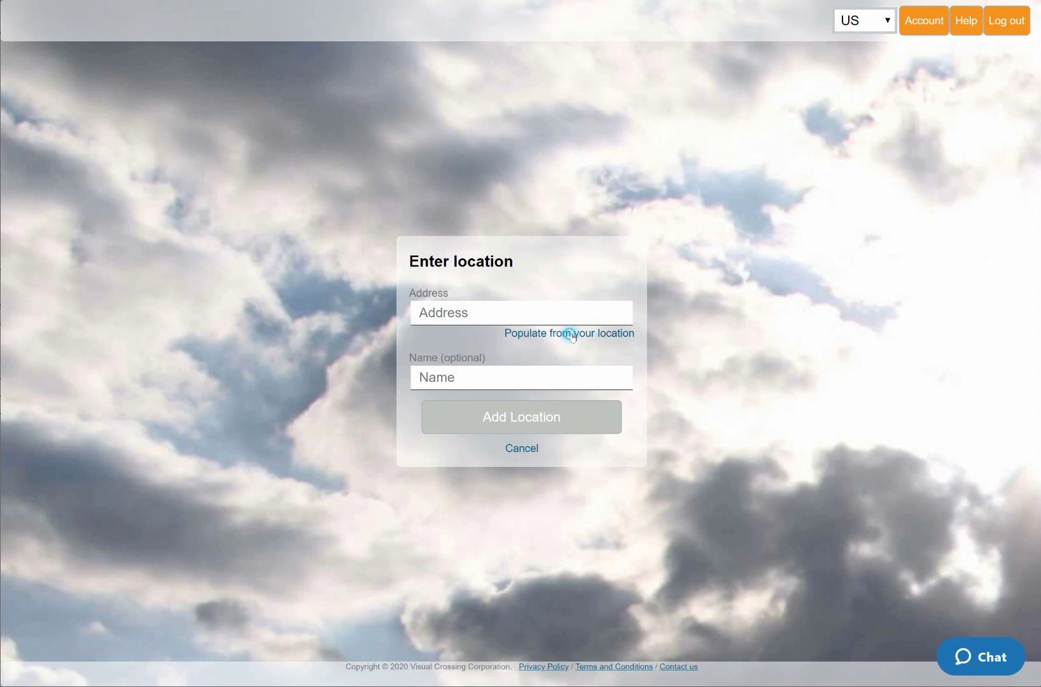
{"action": "left_click", "coordinate": [556, 377]}
{"action": "type", "text": "VC HQ"}
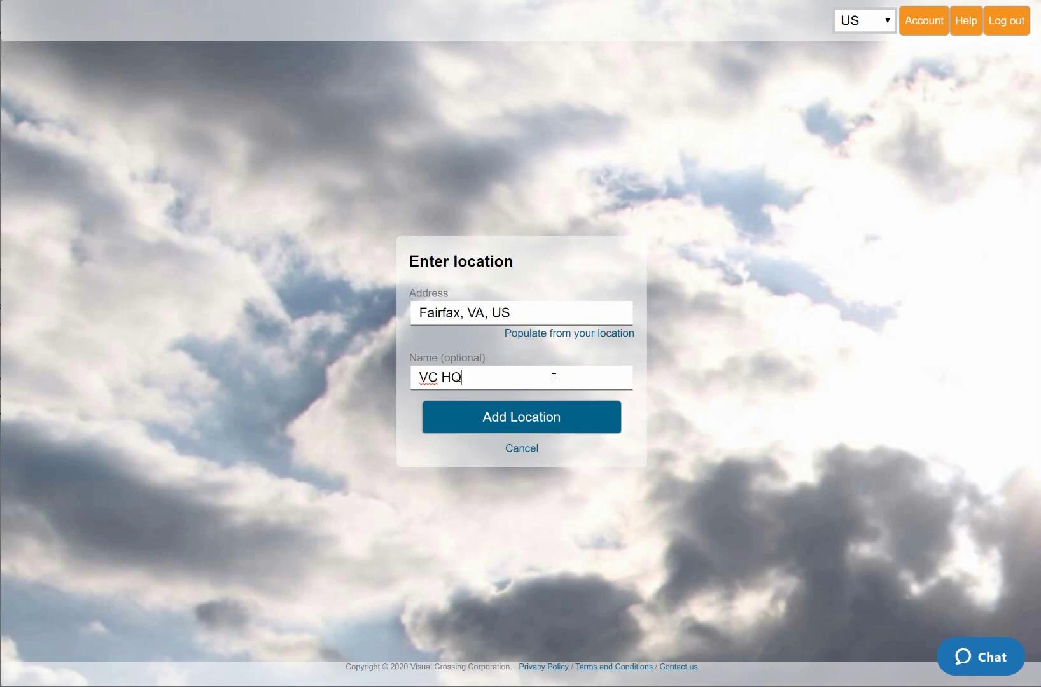
- Add the VC HQ location, switch to Historical Data, and set the start date to 01 Jan 2019
{"action": "left_click", "coordinate": [532, 416]}
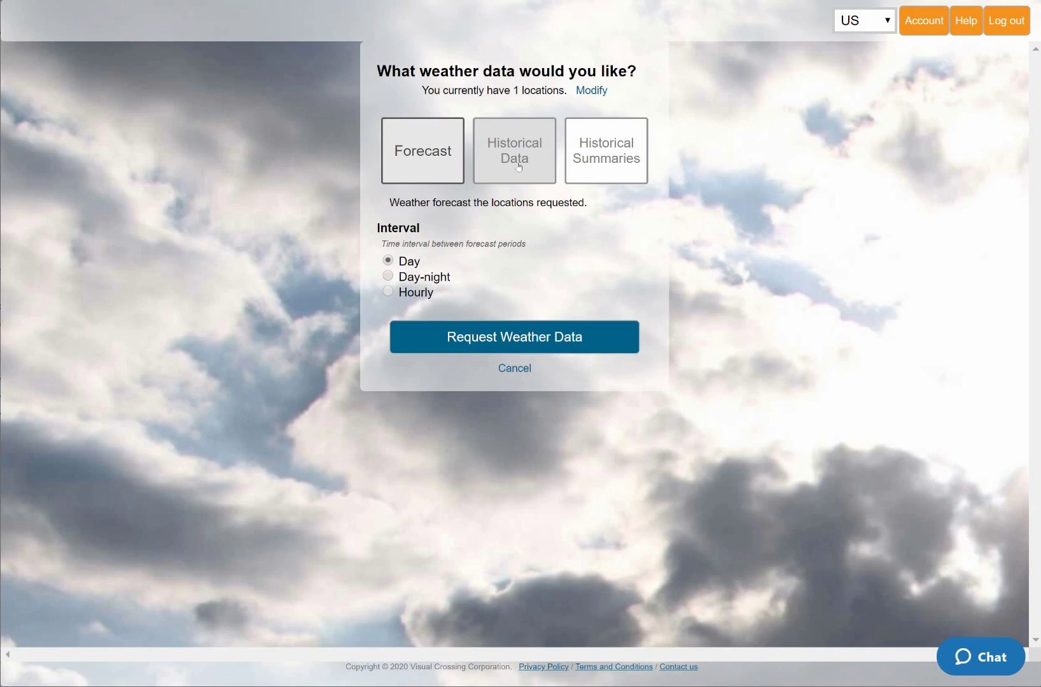
{"action": "left_click", "coordinate": [518, 167]}
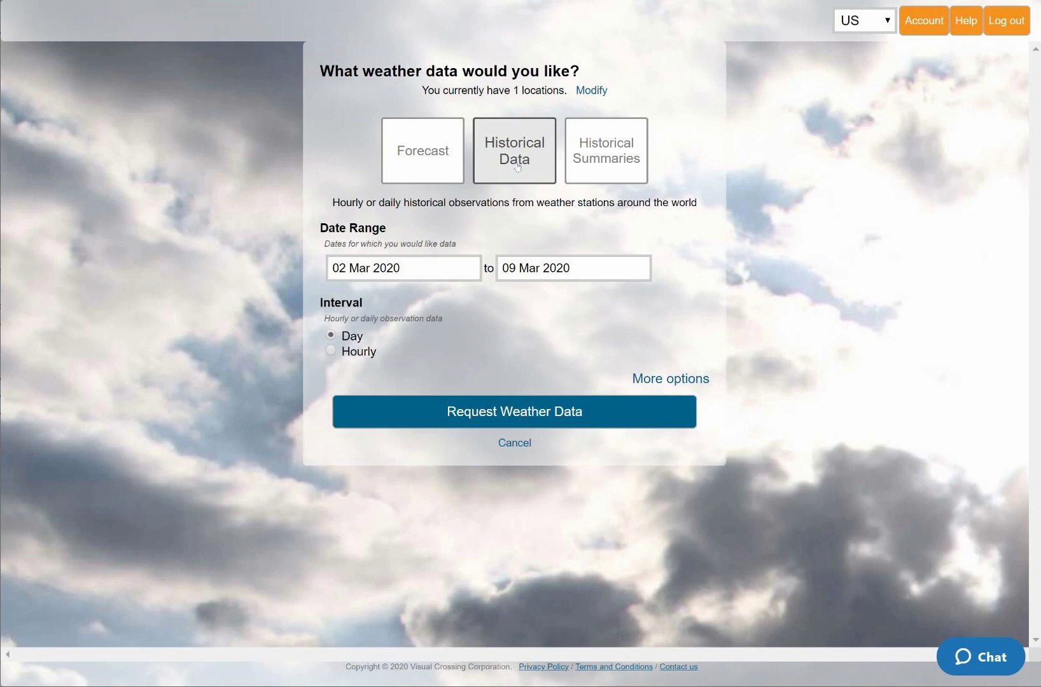
{"action": "left_click", "coordinate": [455, 268]}
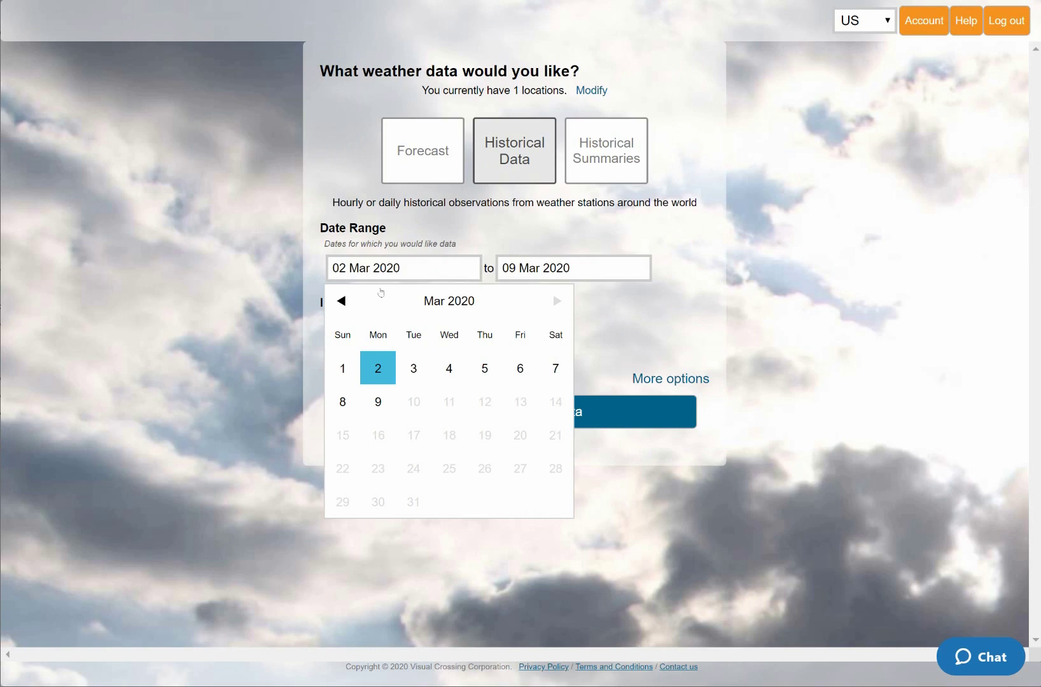
{"action": "left_click", "coordinate": [344, 299]}
{"action": "left_click", "coordinate": [344, 298]}
{"action": "left_click", "coordinate": [344, 299]}
{"action": "left_click", "coordinate": [344, 299]}
{"action": "left_click", "coordinate": [344, 299]}
{"action": "left_click", "coordinate": [344, 299]}
{"action": "left_click", "coordinate": [344, 299]}
{"action": "left_click", "coordinate": [344, 299]}
{"action": "left_click", "coordinate": [344, 299]}
{"action": "left_click", "coordinate": [344, 299]}
{"action": "left_click", "coordinate": [345, 299]}
{"action": "left_click", "coordinate": [344, 299]}
{"action": "left_click", "coordinate": [344, 299]}
{"action": "left_click", "coordinate": [344, 299]}
{"action": "left_click", "coordinate": [414, 367]}
- Set the historical request's end date to 31 Dec 2019
{"action": "left_click", "coordinate": [538, 269]}
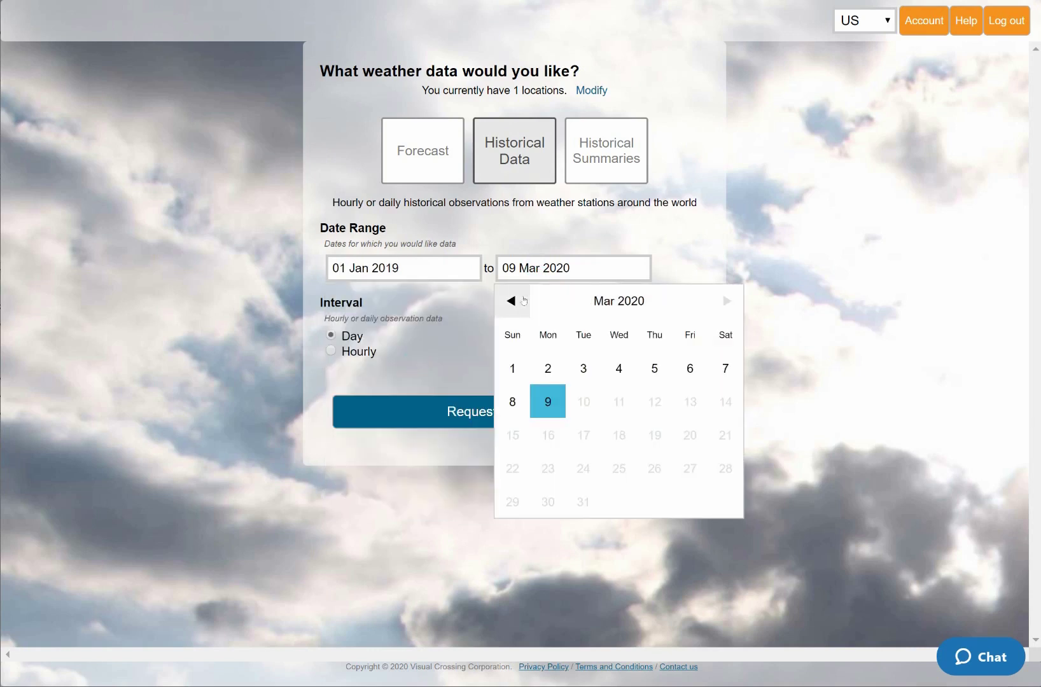
{"action": "left_click", "coordinate": [514, 301]}
{"action": "left_click", "coordinate": [514, 301]}
{"action": "left_click", "coordinate": [514, 301]}
{"action": "left_click", "coordinate": [592, 502]}
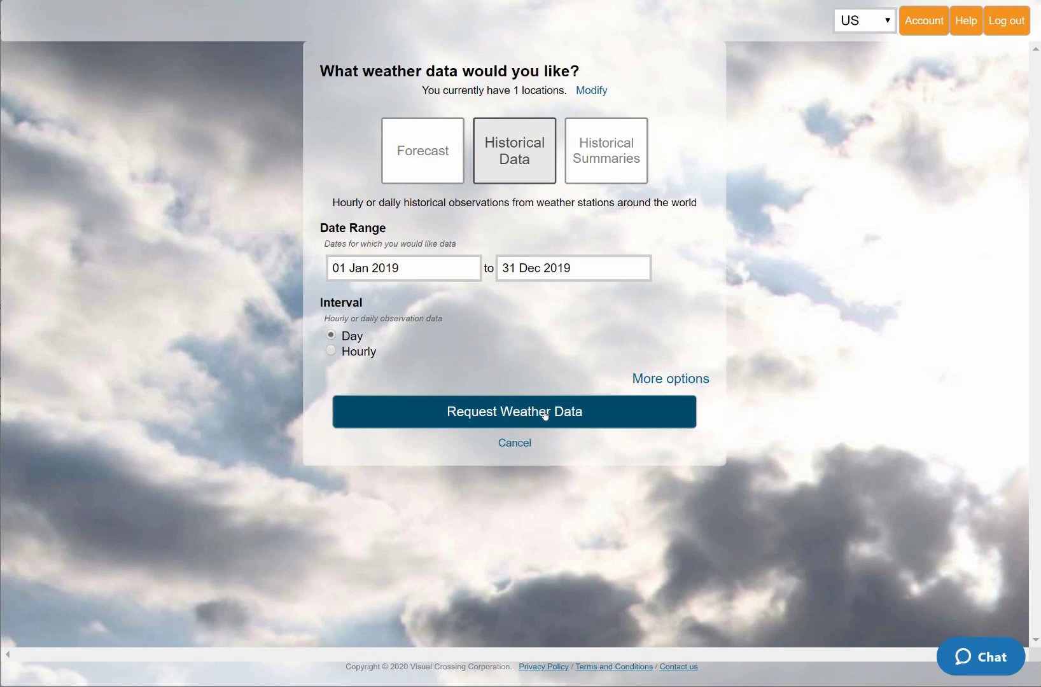
- Request the 2019 weather data, view it as Raw Grid, and show the Query API URL
{"action": "left_click", "coordinate": [540, 412]}
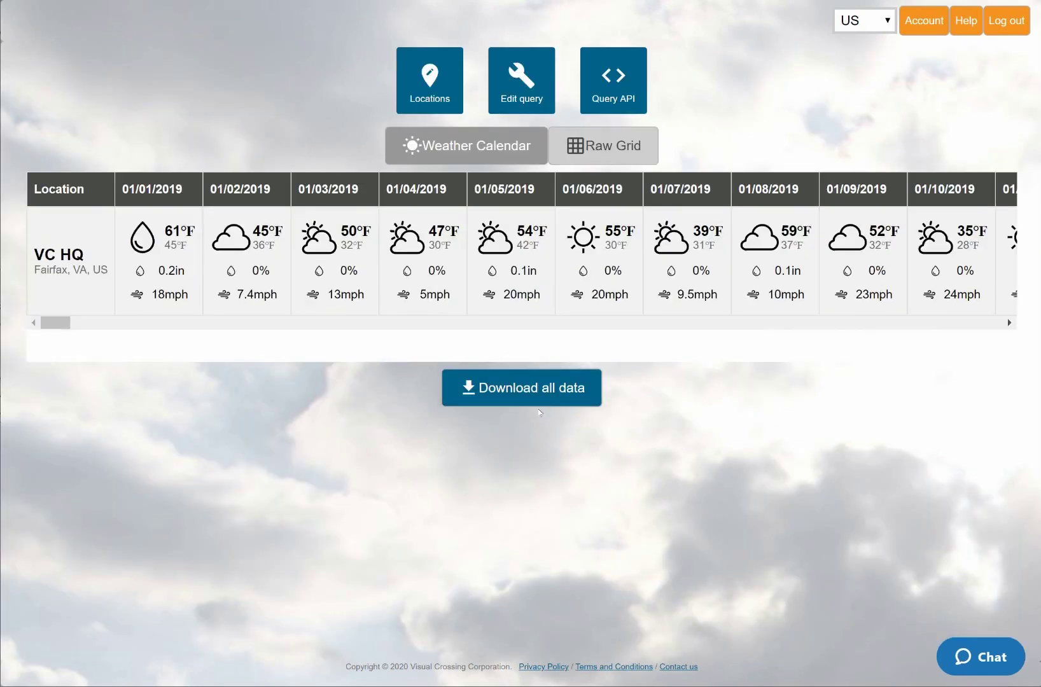
{"action": "left_click", "coordinate": [617, 158]}
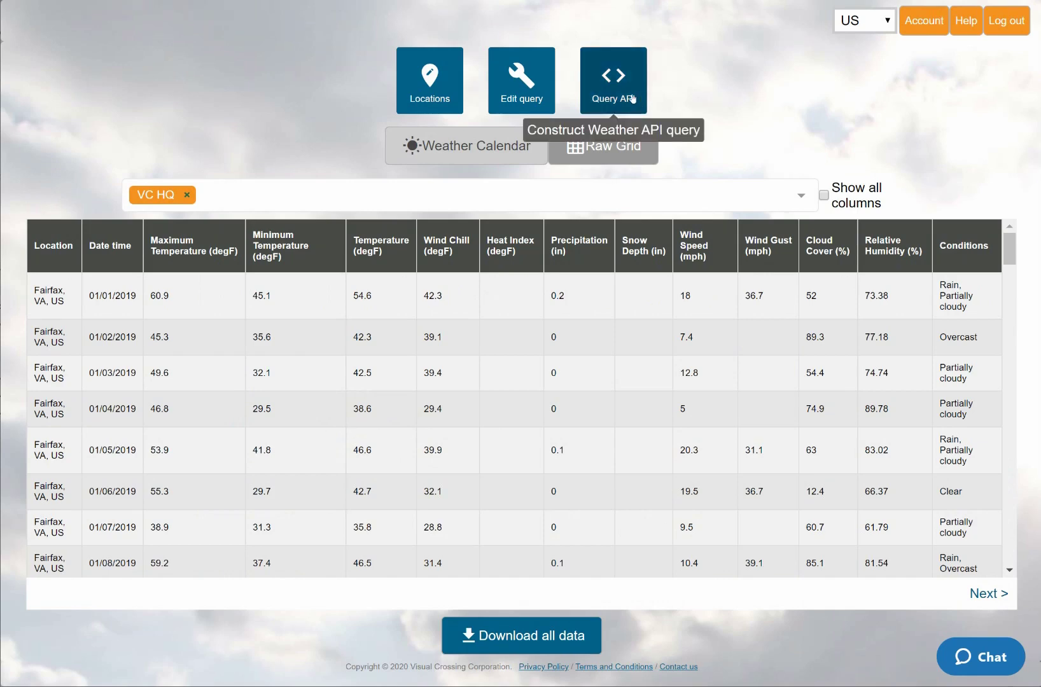
{"action": "left_click", "coordinate": [632, 98]}
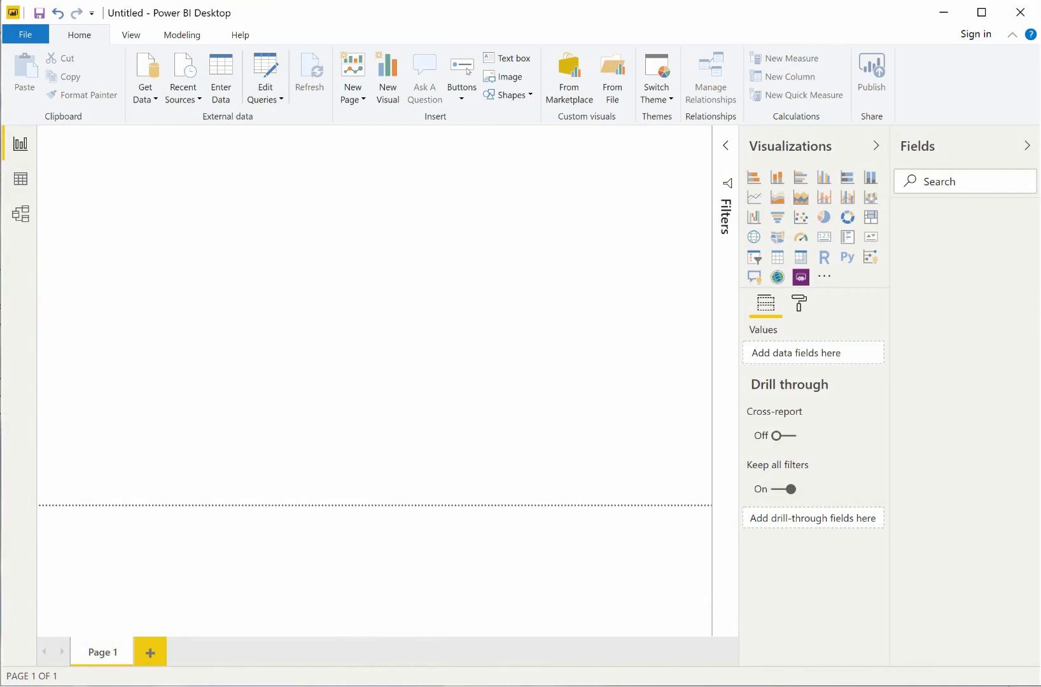
- Add a Web data source in Power BI using the pasted Visual Crossing query URL
{"action": "left_click", "coordinate": [155, 101]}
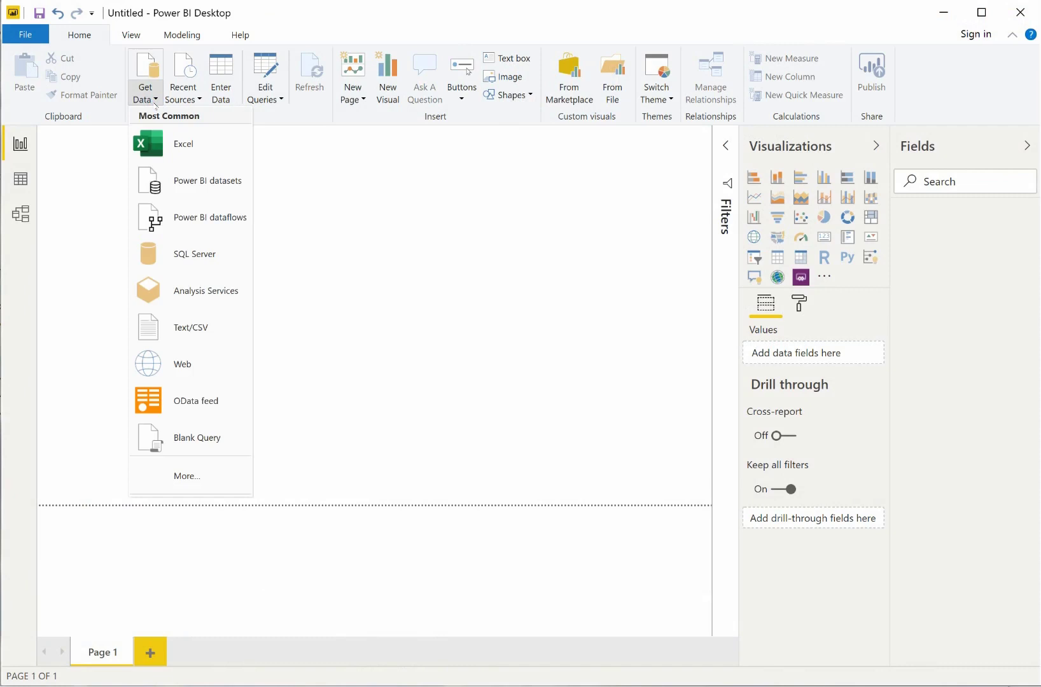
{"action": "left_click", "coordinate": [187, 363]}
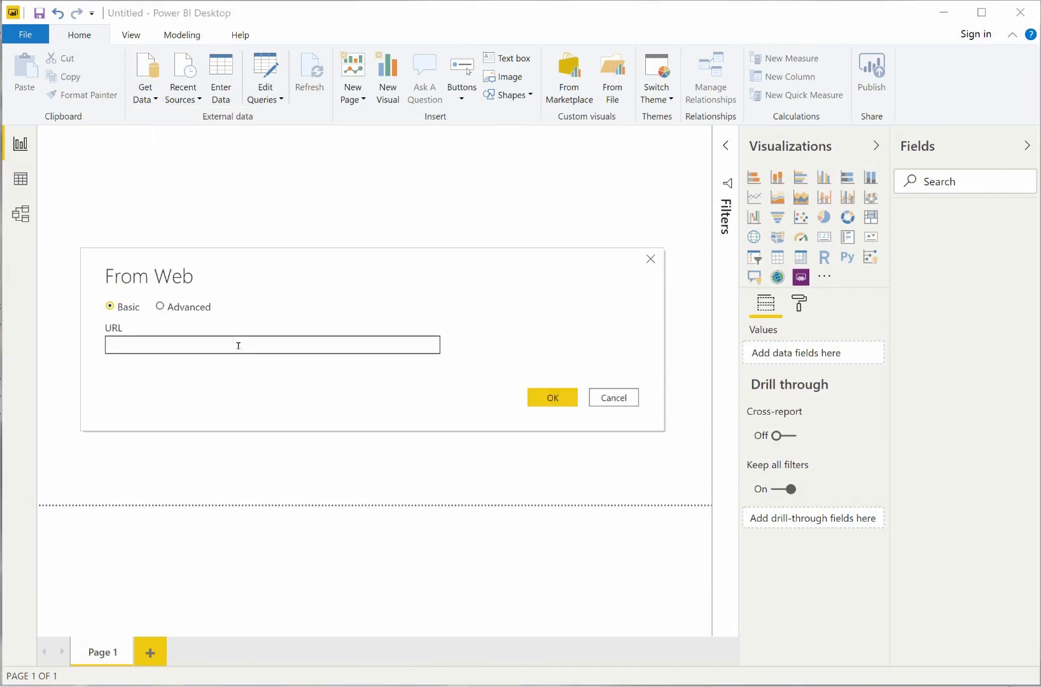
{"action": "right_click", "coordinate": [237, 344]}
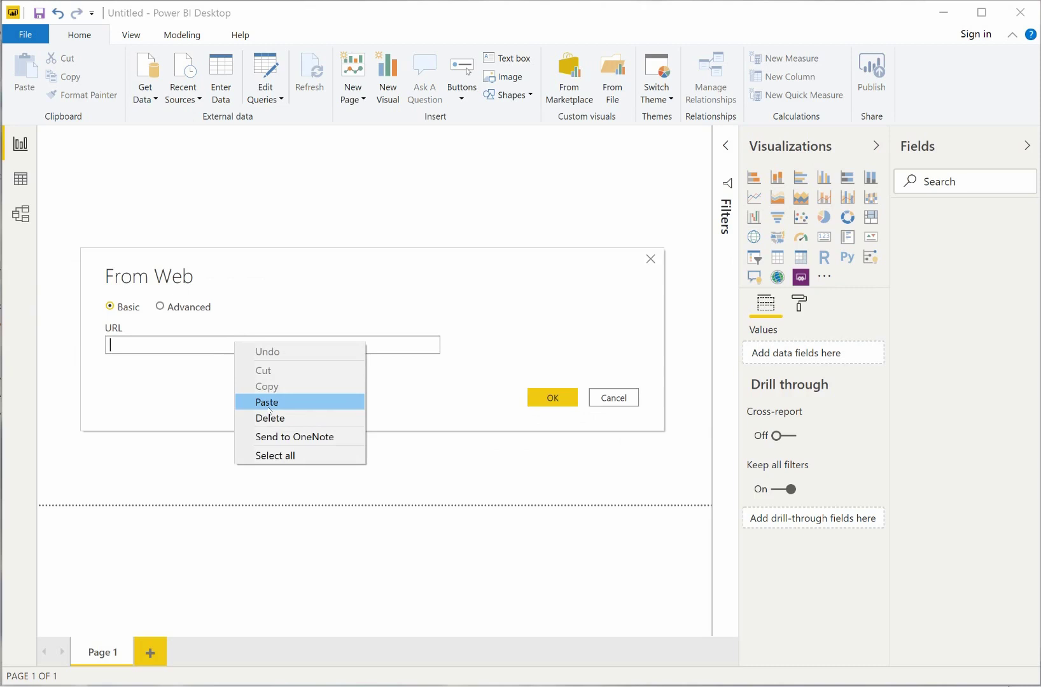
{"action": "left_click", "coordinate": [267, 402]}
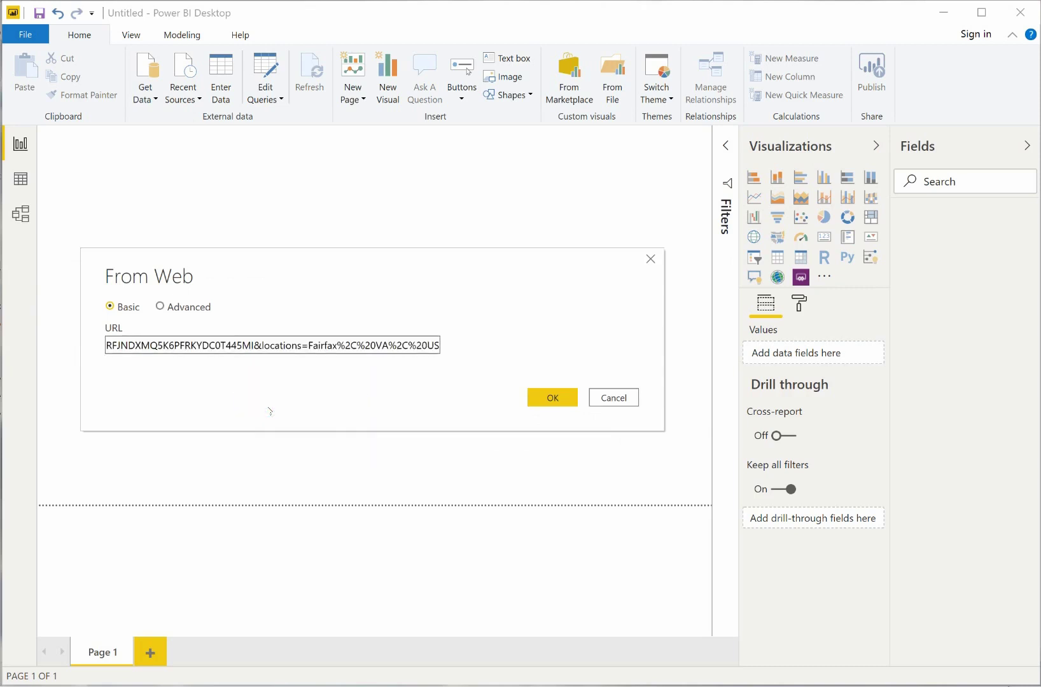
{"action": "left_click", "coordinate": [542, 395]}
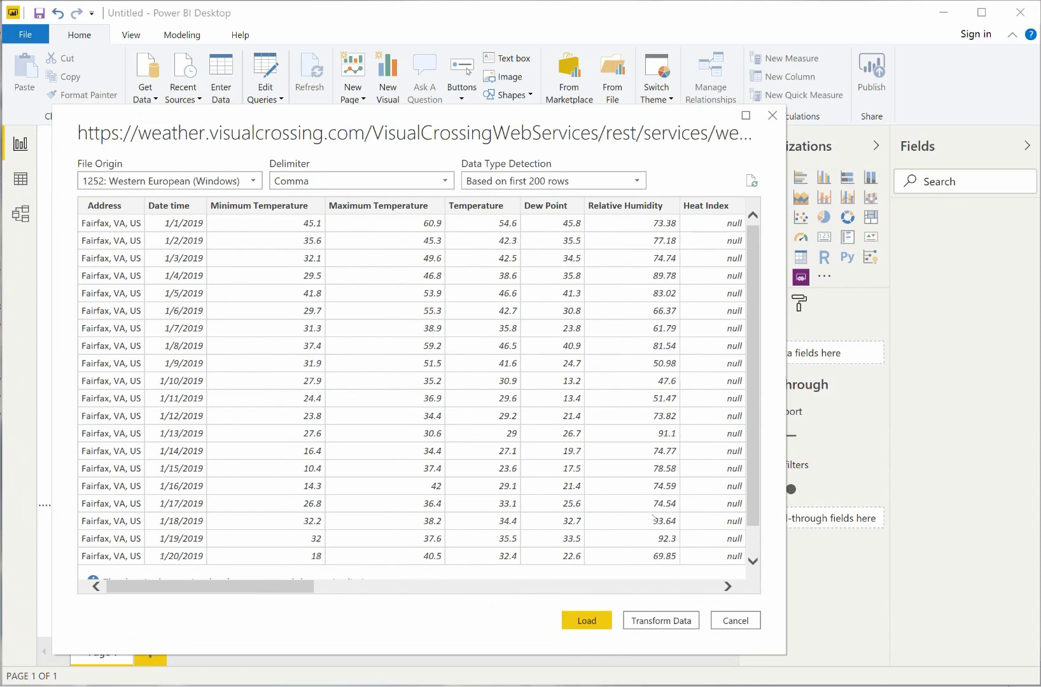
- Load the previewed Fairfax 2019 daily weather table into the report
{"action": "left_click_drag", "start_coordinate": [280, 589], "coordinate": [251, 600]}
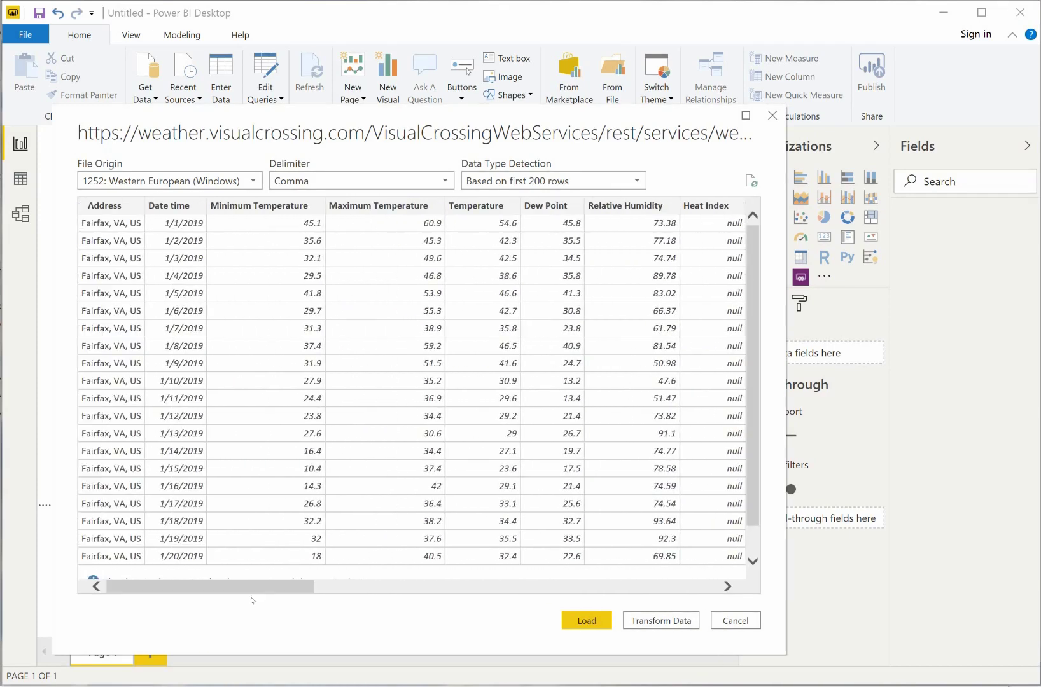
{"action": "left_click", "coordinate": [586, 620]}
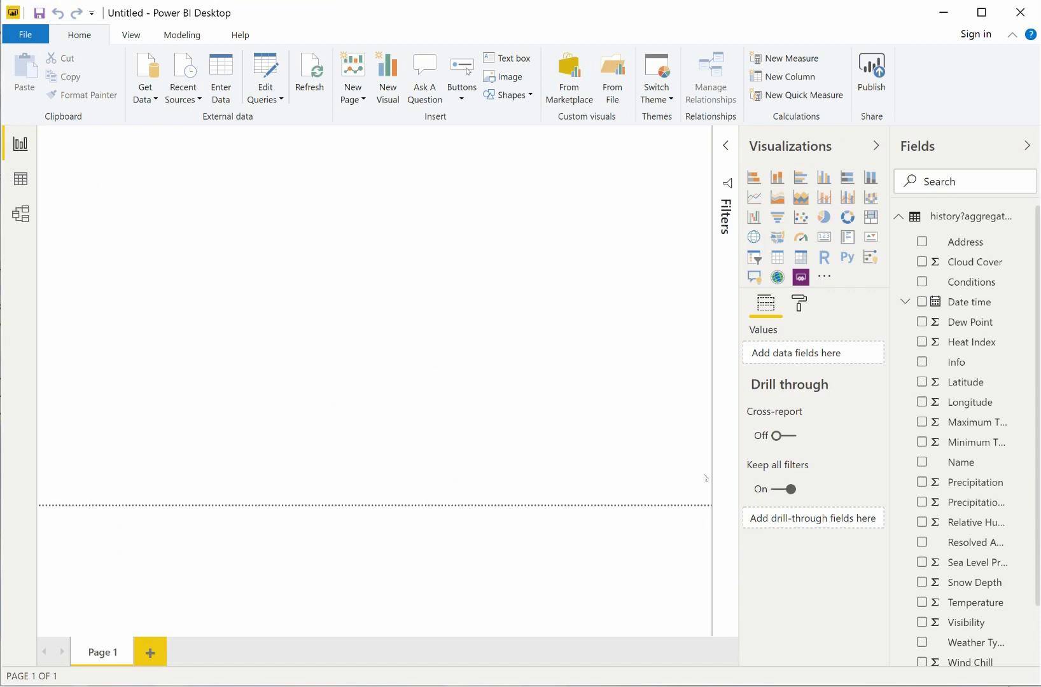
- Add an enlarged line chart with Date time on the axis and Maximum and Minimum Temperature as values
{"action": "left_click", "coordinate": [753, 197]}
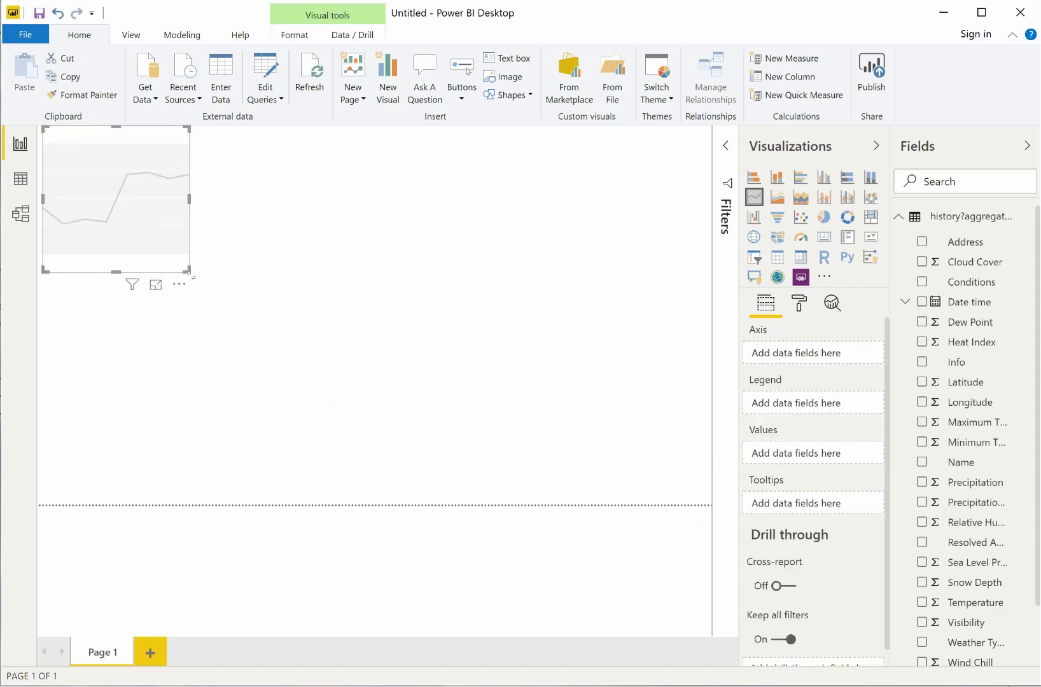
{"action": "left_click_drag", "start_coordinate": [188, 270], "coordinate": [710, 505]}
{"action": "left_click_drag", "start_coordinate": [972, 310], "coordinate": [806, 351]}
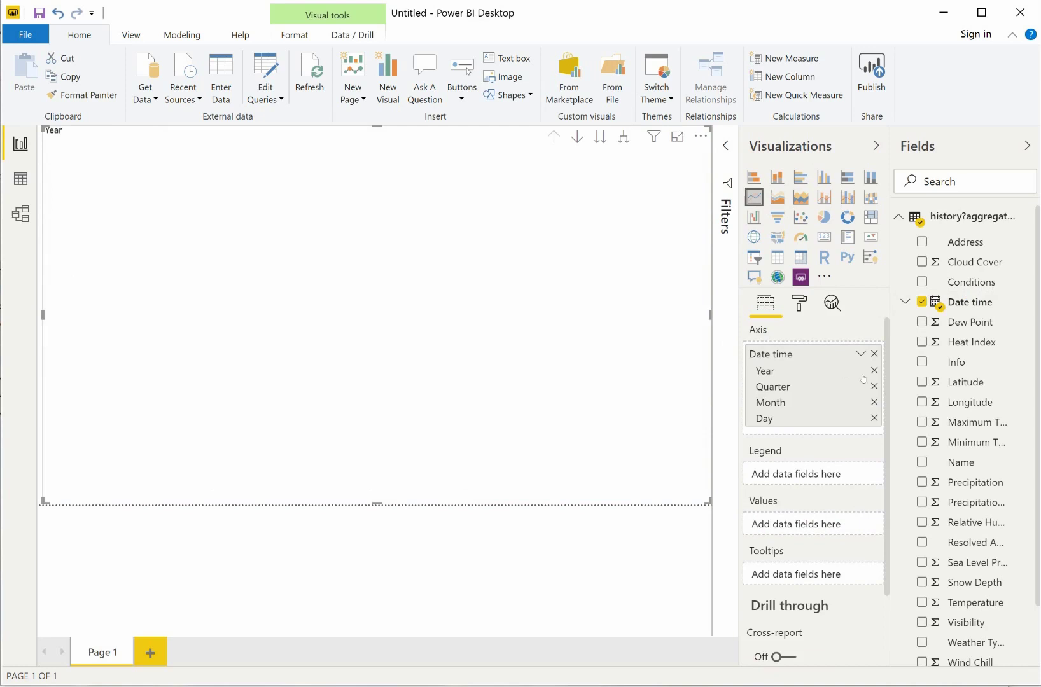
{"action": "left_click_drag", "start_coordinate": [986, 427], "coordinate": [830, 522]}
{"action": "left_click_drag", "start_coordinate": [966, 442], "coordinate": [839, 539]}
- Summarize both temperatures as Average and drop Year and Quarter so the axis shows months
{"action": "left_click", "coordinate": [860, 525]}
{"action": "left_click", "coordinate": [900, 339]}
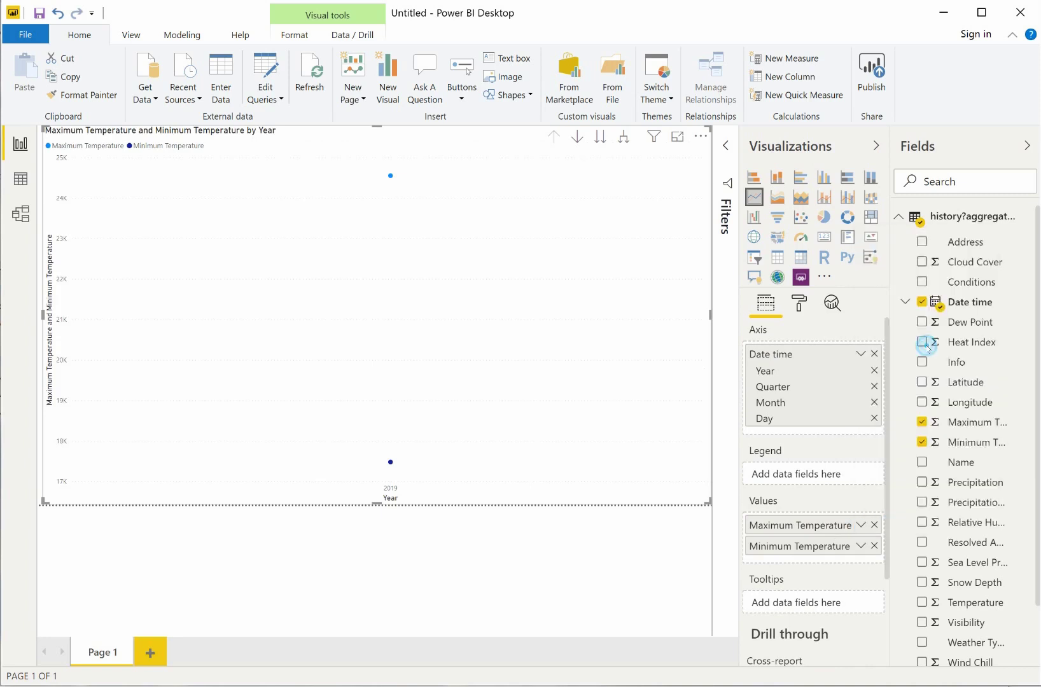
{"action": "left_click", "coordinate": [867, 545]}
{"action": "left_click", "coordinate": [922, 359]}
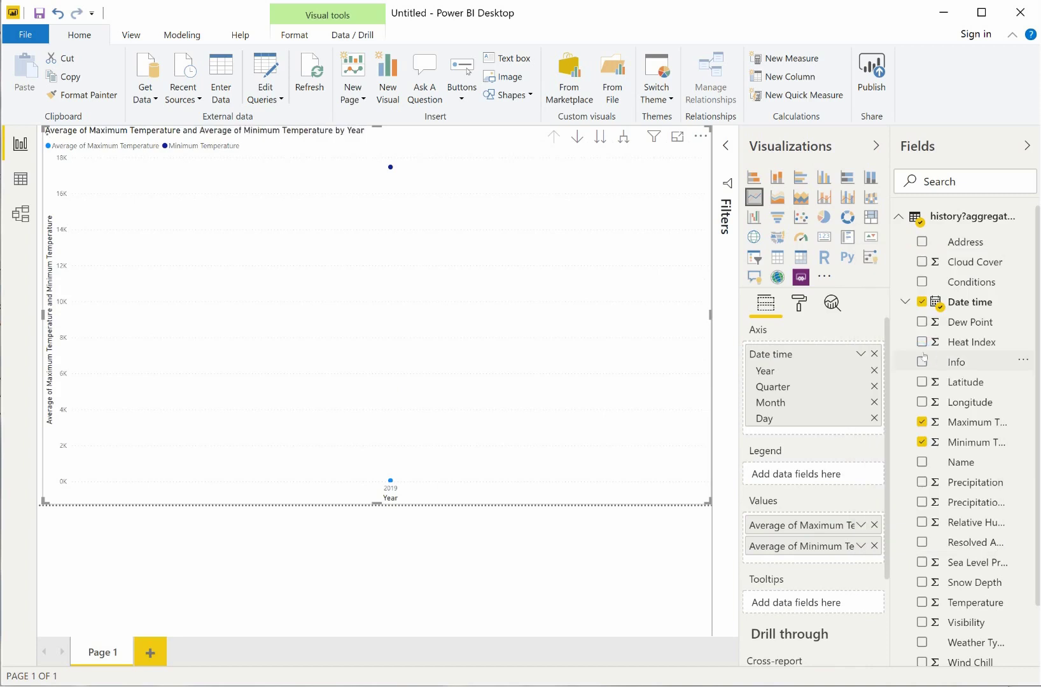
{"action": "left_click", "coordinate": [874, 371]}
{"action": "left_click", "coordinate": [875, 371]}
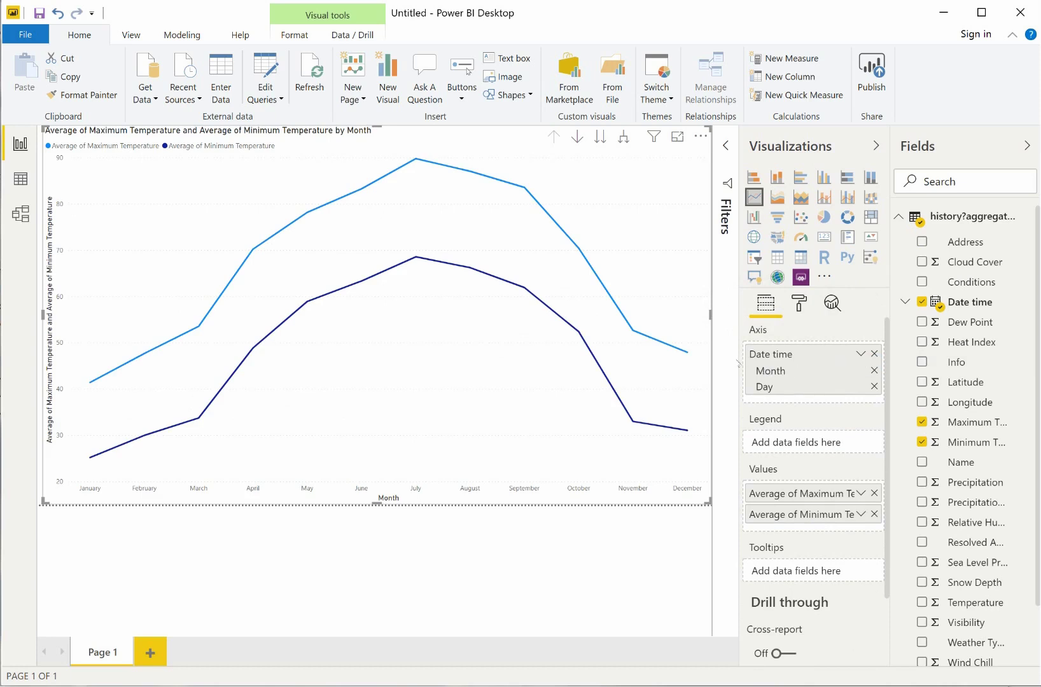
{"action": "mouse_move", "coordinate": [671, 365]}
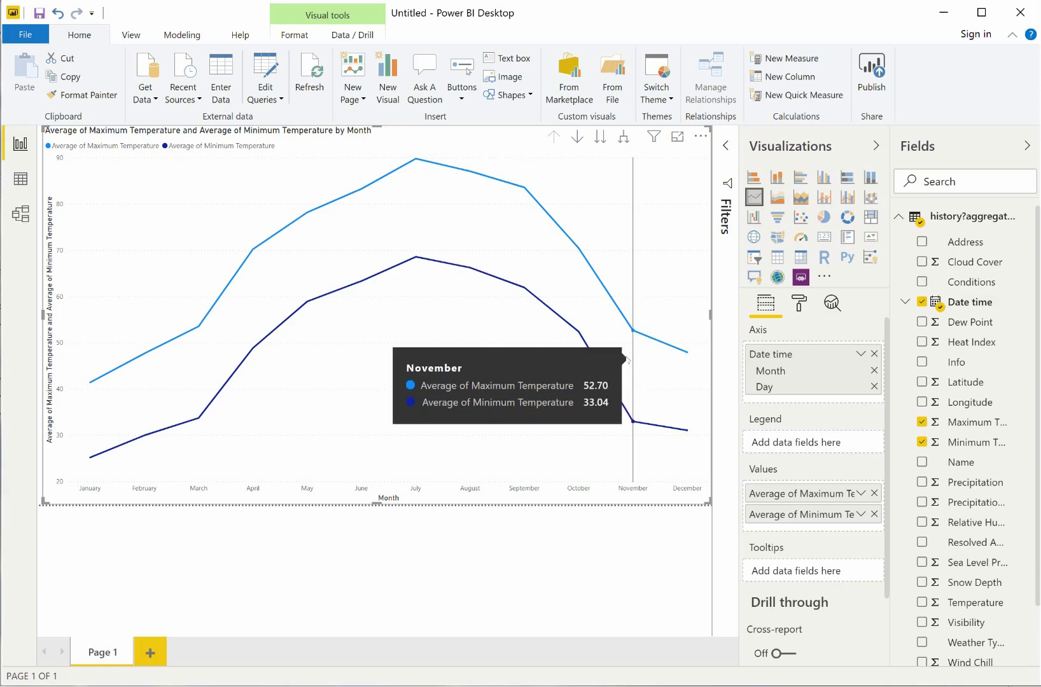